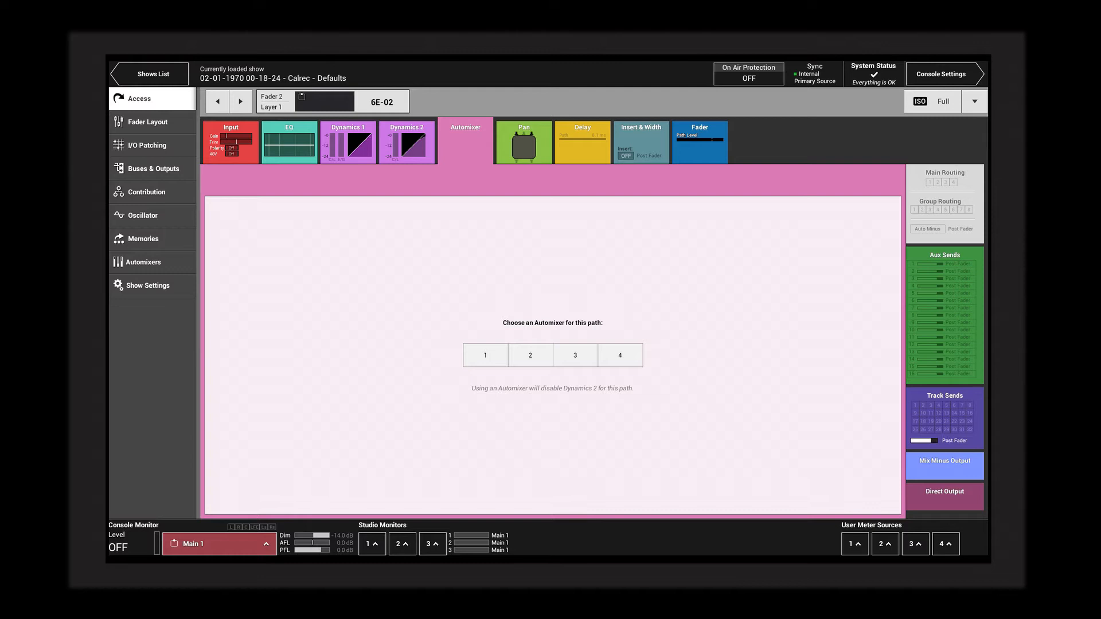
Assign the Fader 2 path to Automixer 2 and view the automixer list.
click(530, 354)
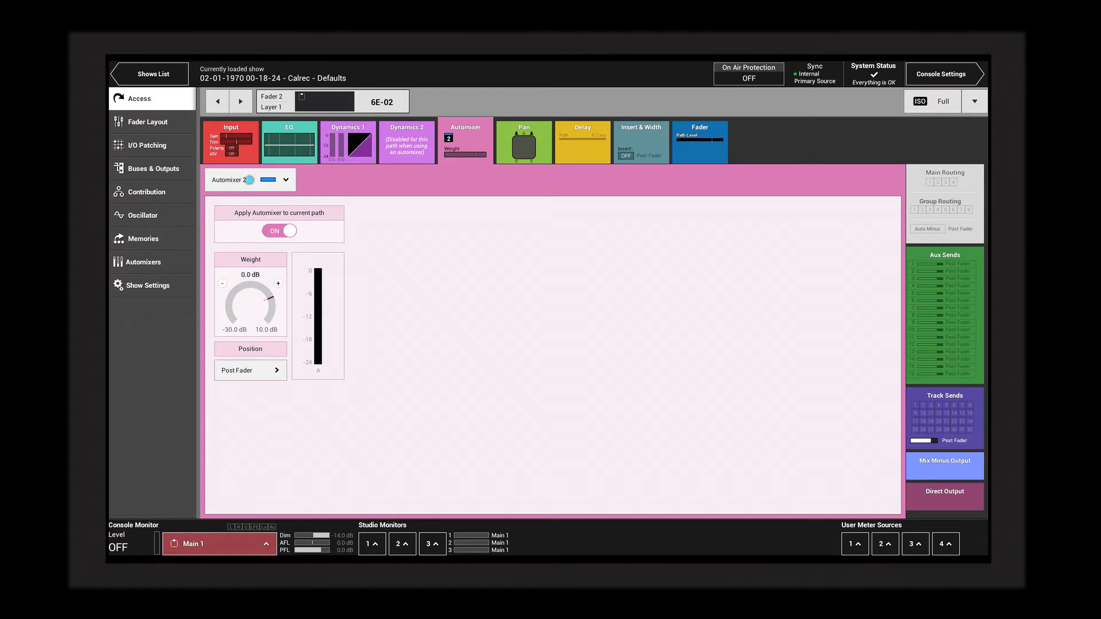
click(250, 180)
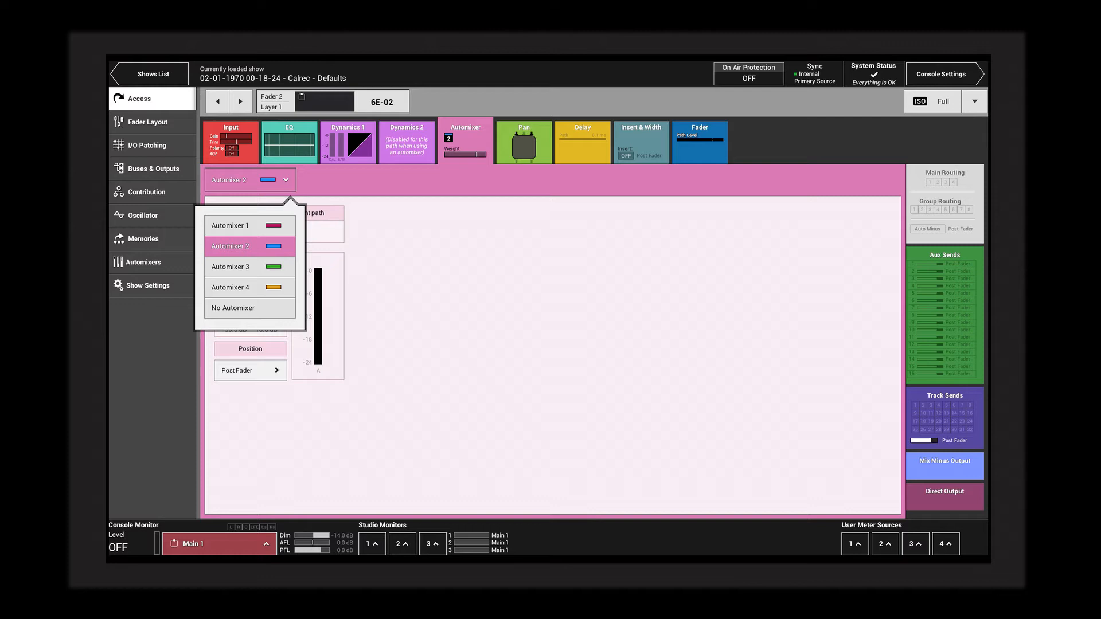
click(249, 246)
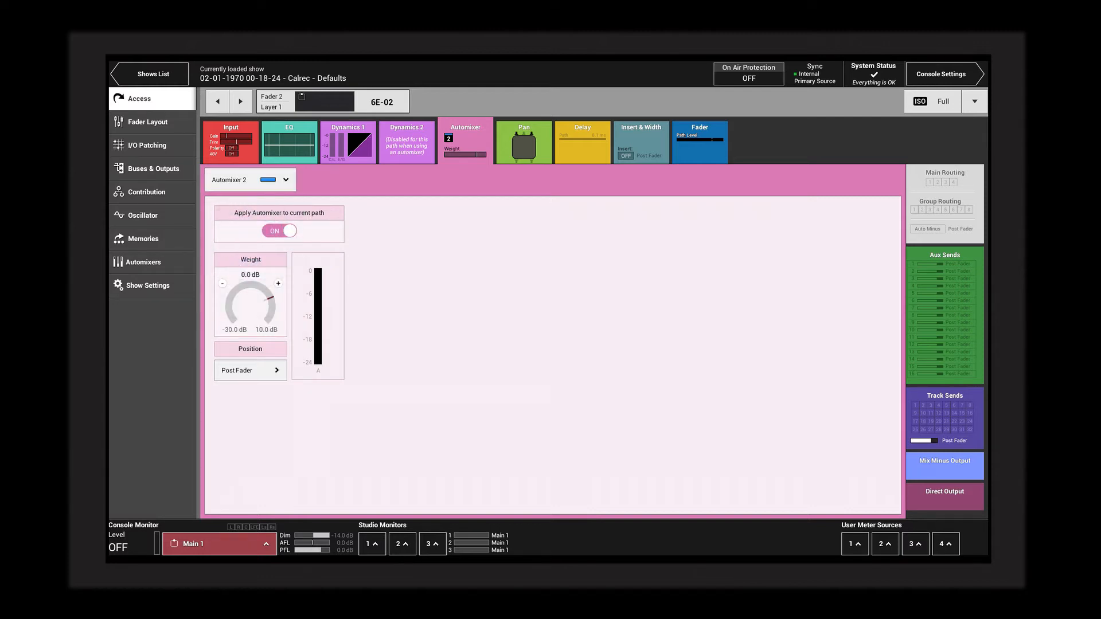
click(280, 230)
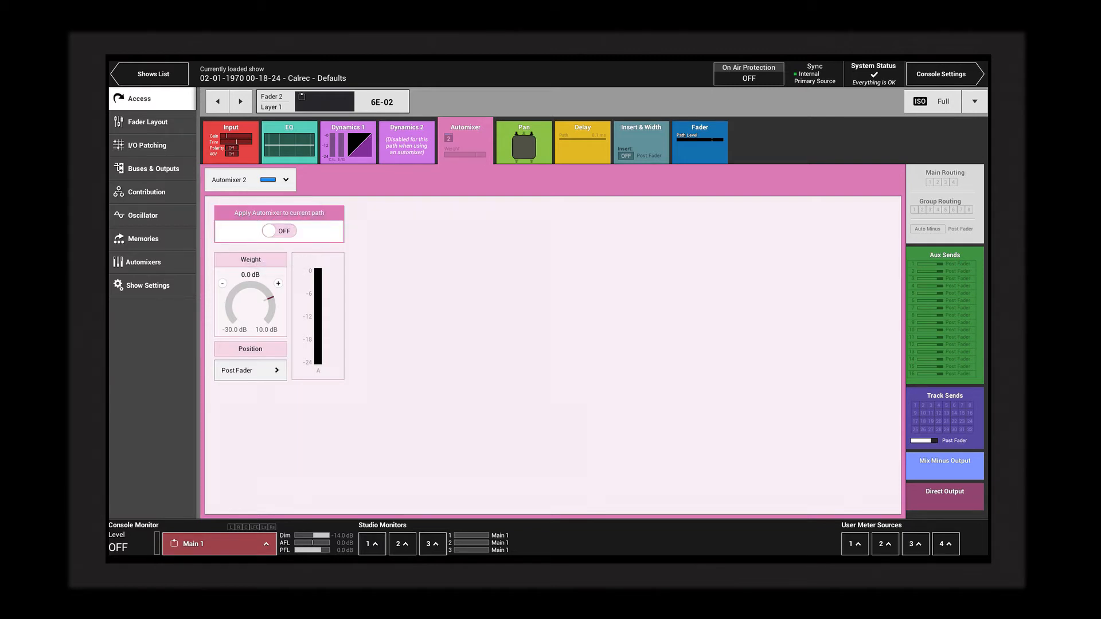
click(280, 230)
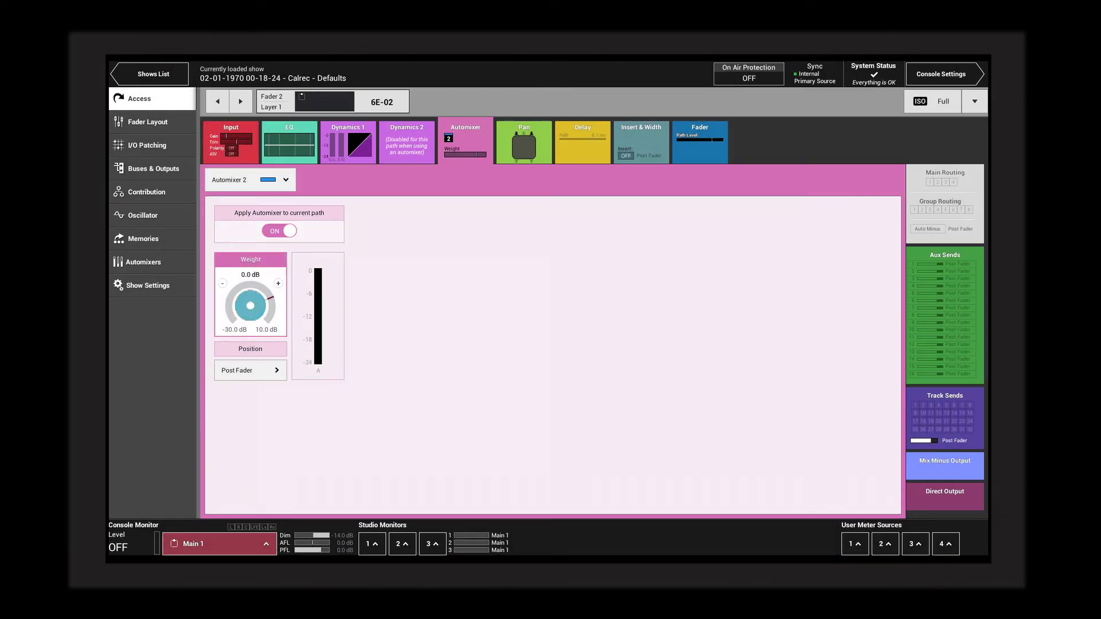
Turn the Weight knob up so Fader 2's Automixer 2 weight reads 10.0 dB.
drag(250, 303, 250, 299)
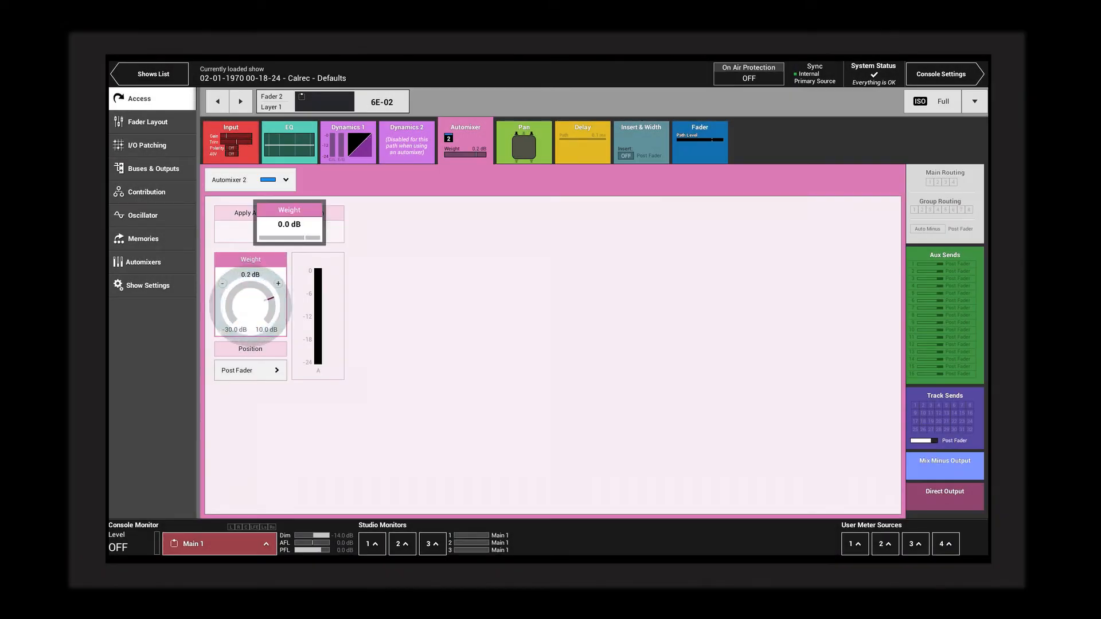
drag(289, 223, 504, 233)
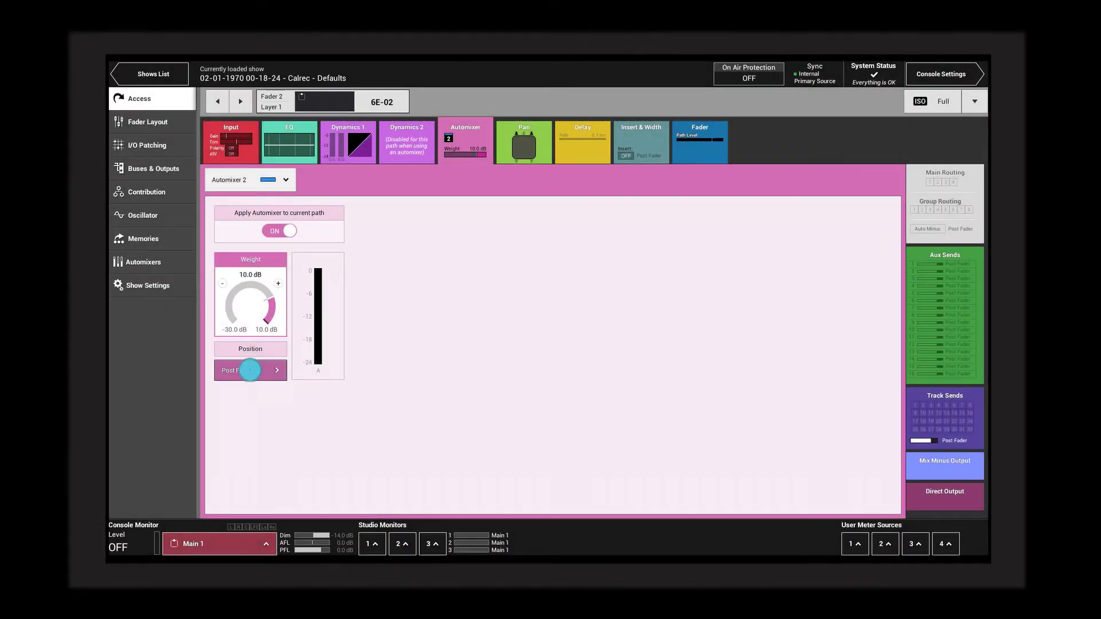
click(250, 369)
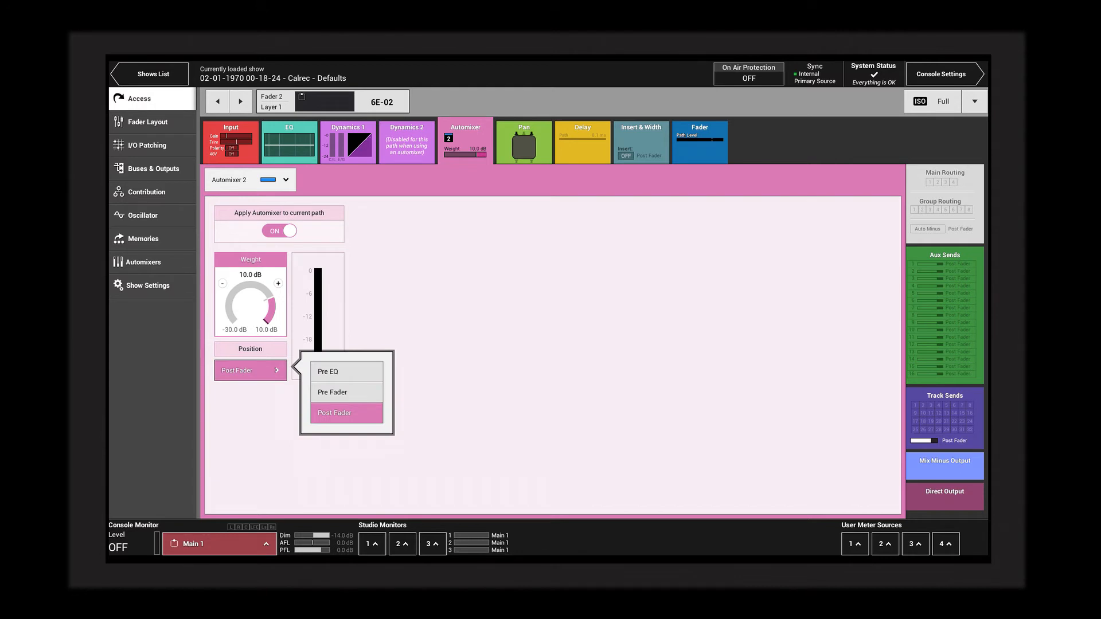
click(346, 412)
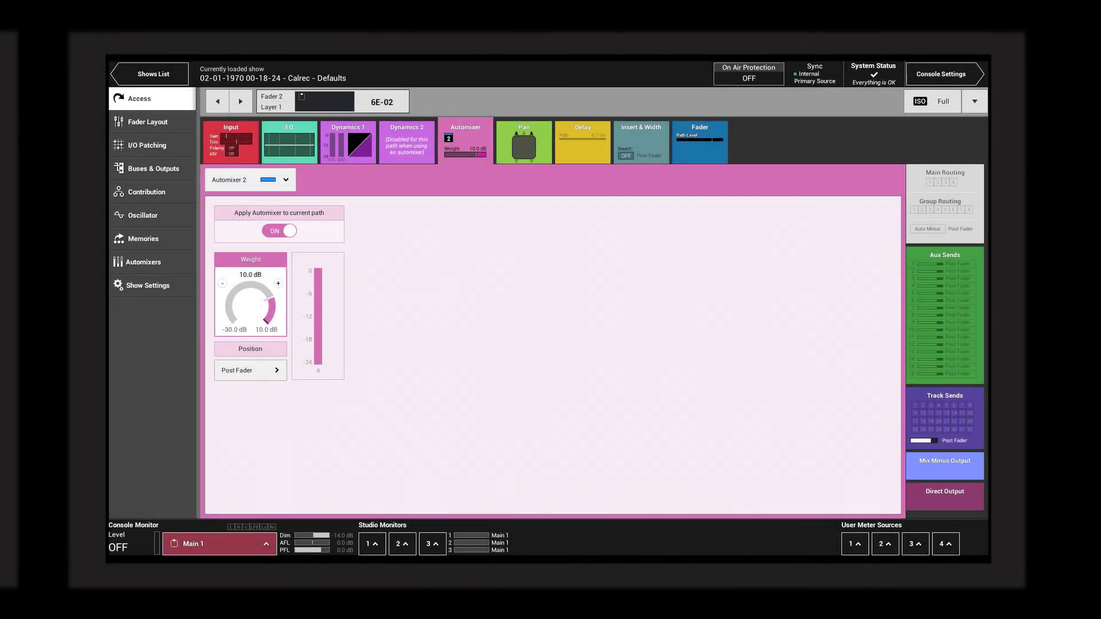
On the Automixers overview, switch on Bypass for Automixer 2 only.
click(143, 262)
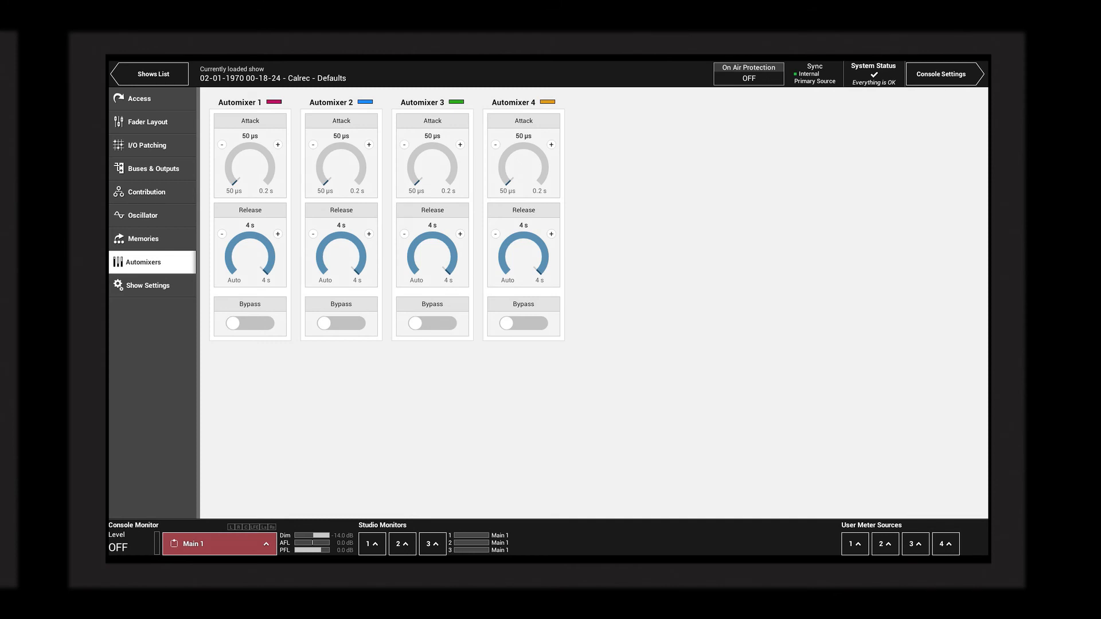
click(342, 322)
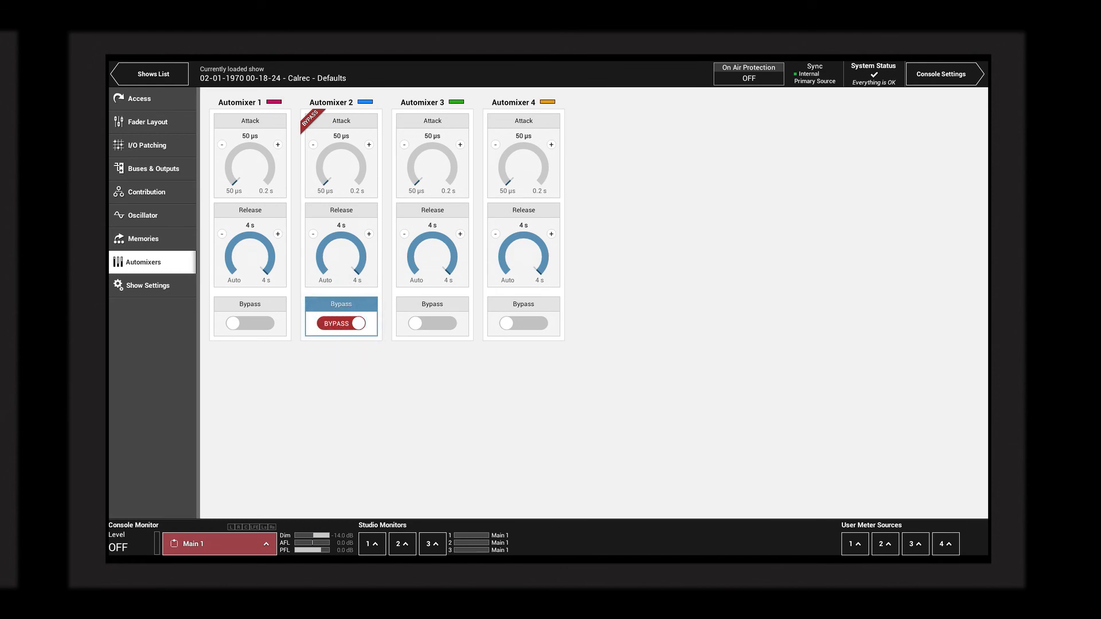